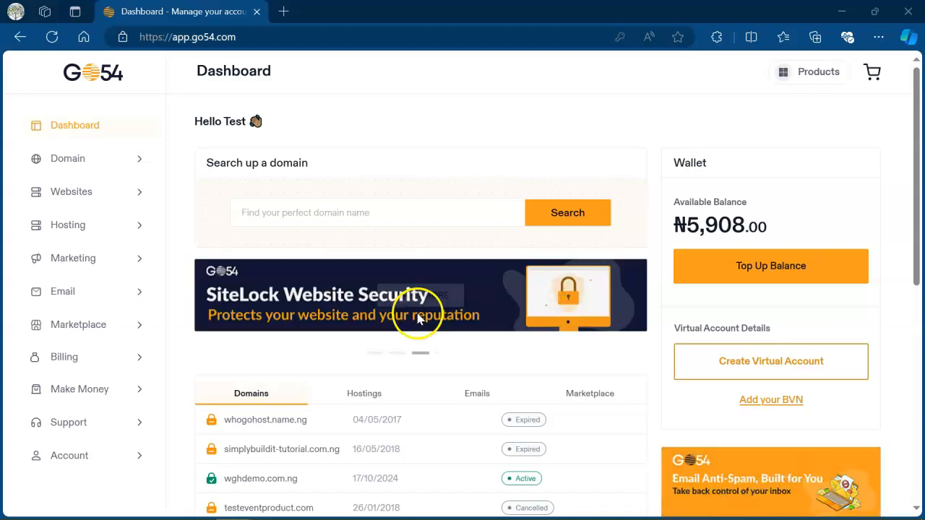
Show the account's purchased domains and filter the list to Active ones.
mouse_move(435, 312)
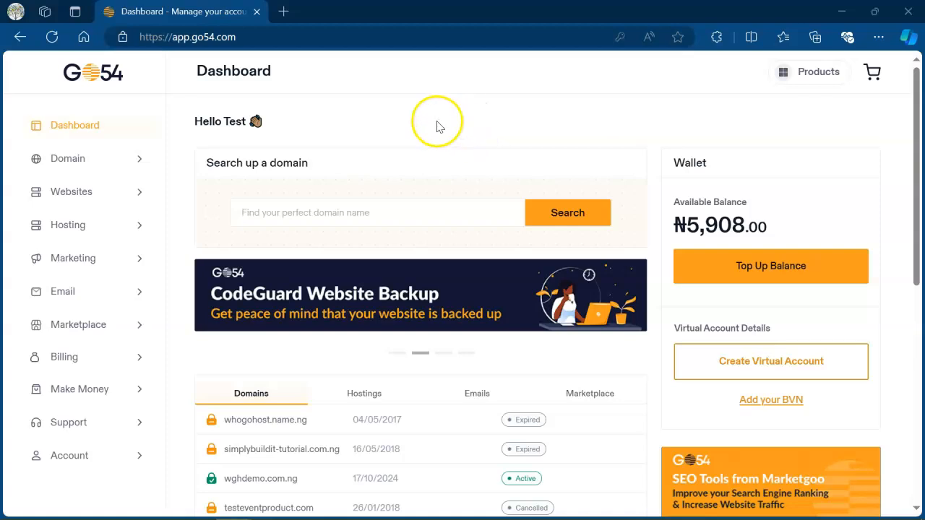
click(93, 163)
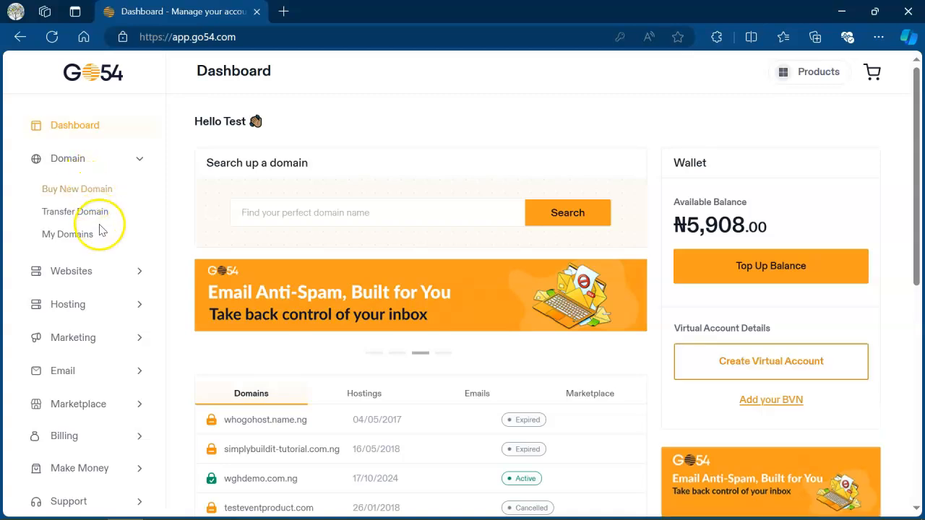
click(81, 243)
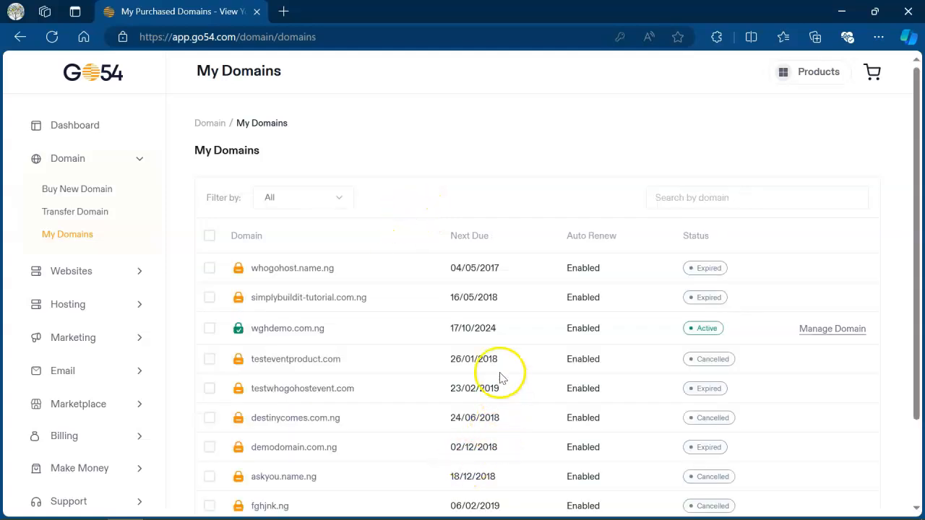
click(323, 197)
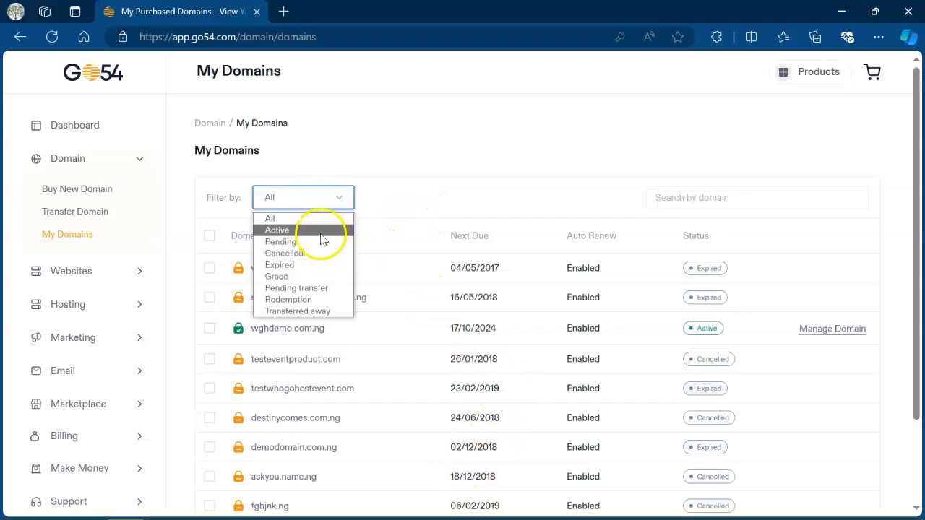
click(320, 230)
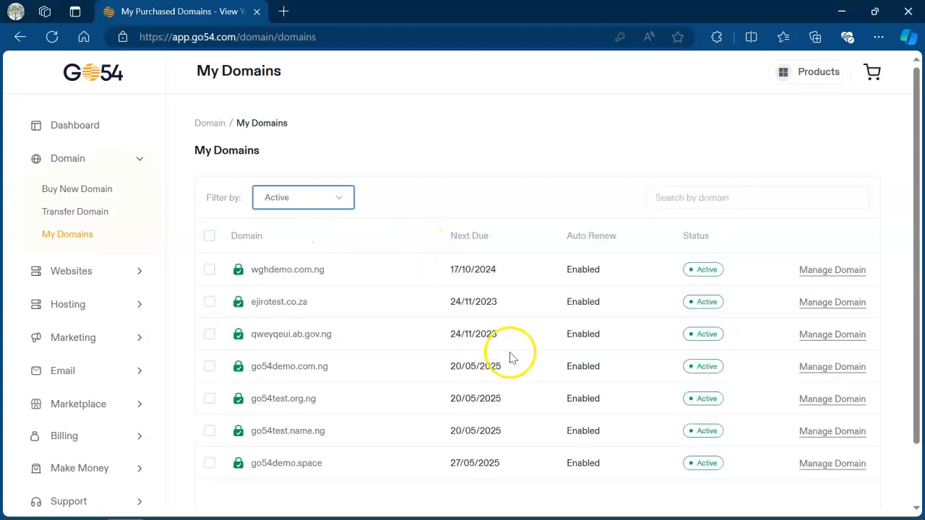
Open the management page of go54demo.space and show its DNS host records.
scroll(844, 275, down, 2)
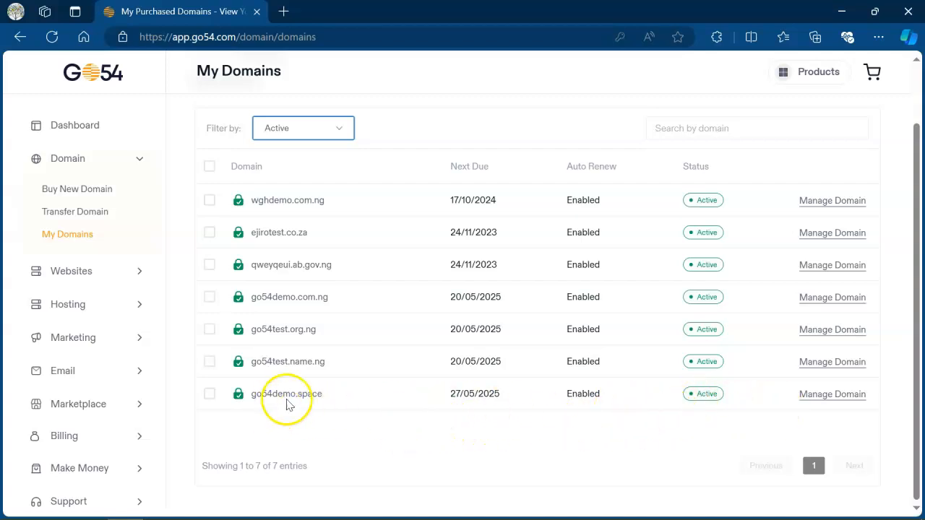
click(847, 399)
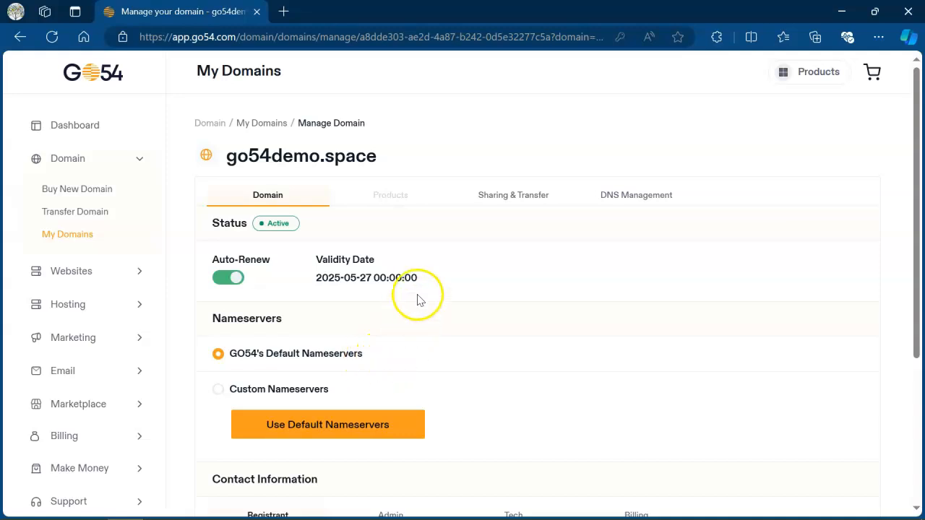
click(642, 202)
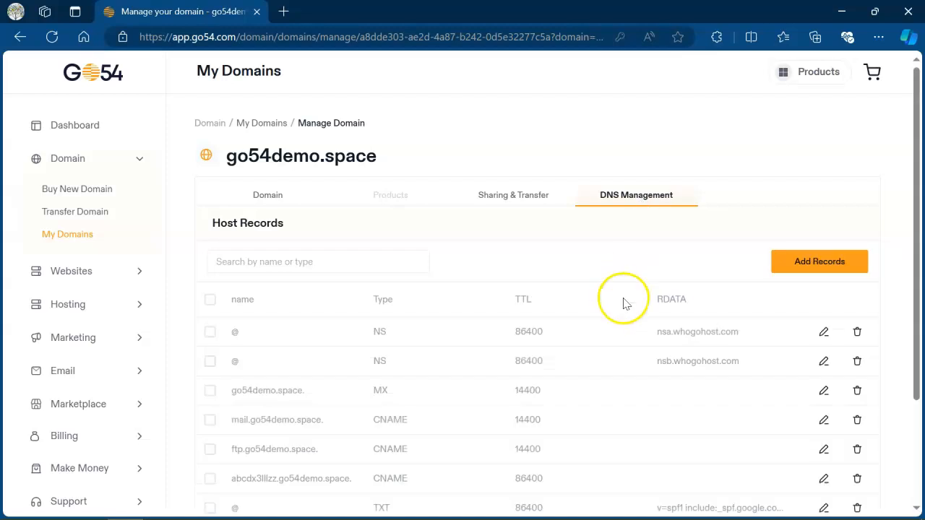
Add an A record named @ pointing to the IPv4 address 174.129.25.170.
scroll(626, 303, down, 1)
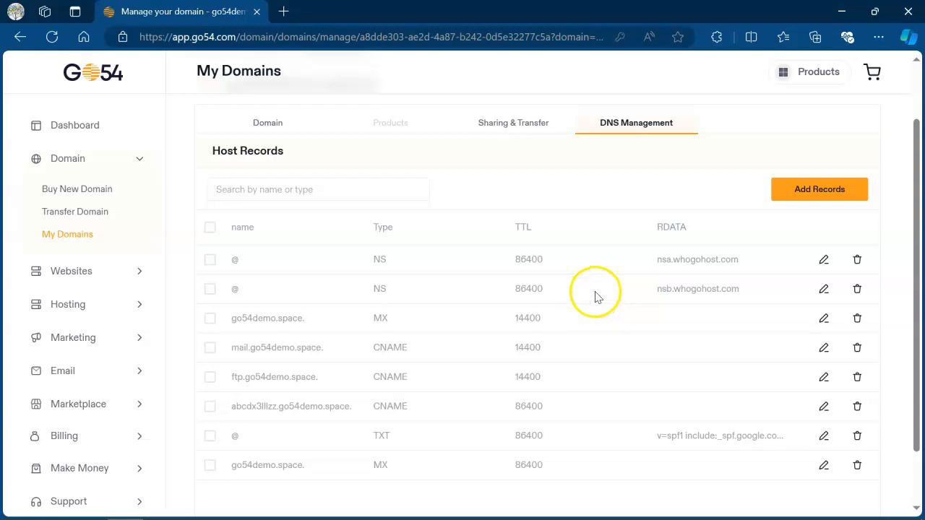
click(804, 196)
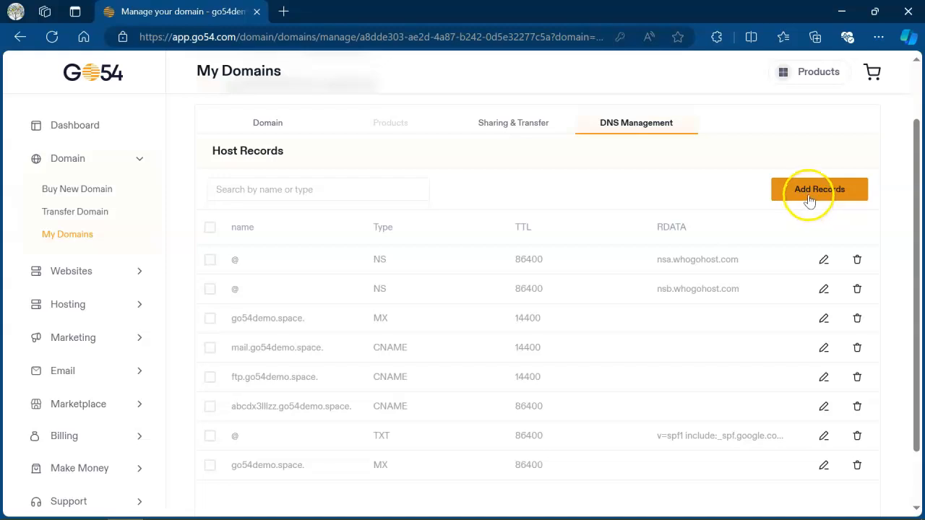
click(808, 199)
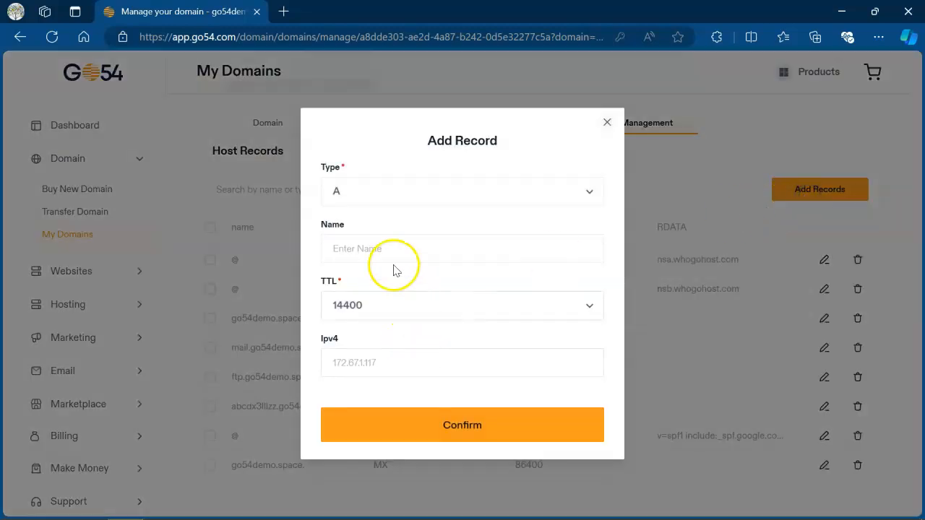
click(522, 200)
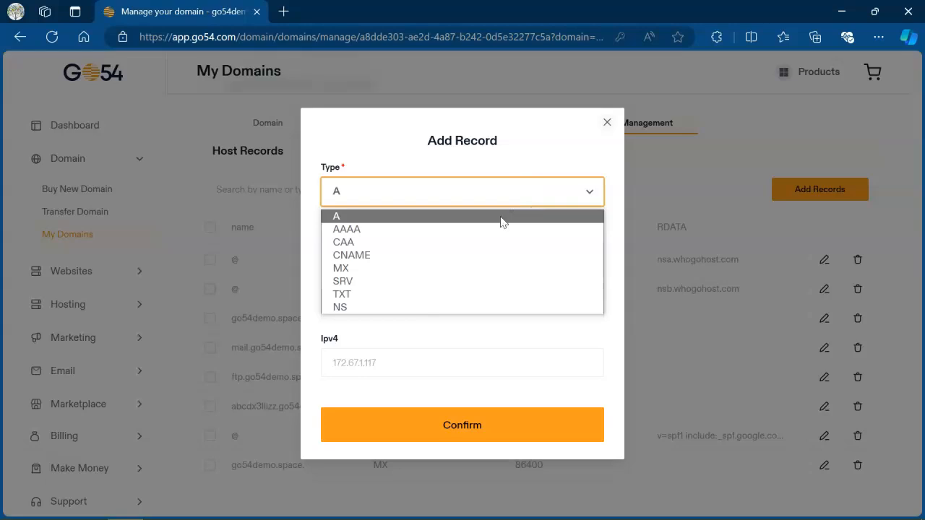
click(502, 218)
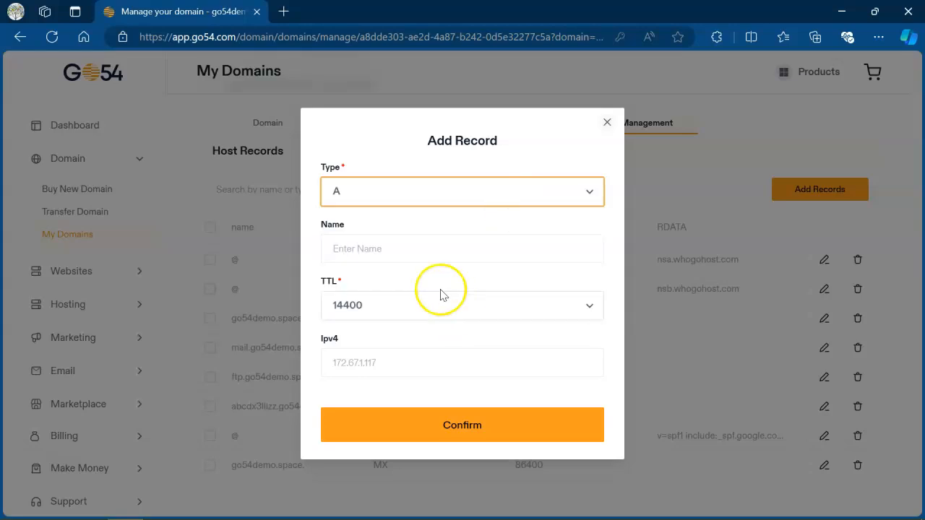
click(432, 251)
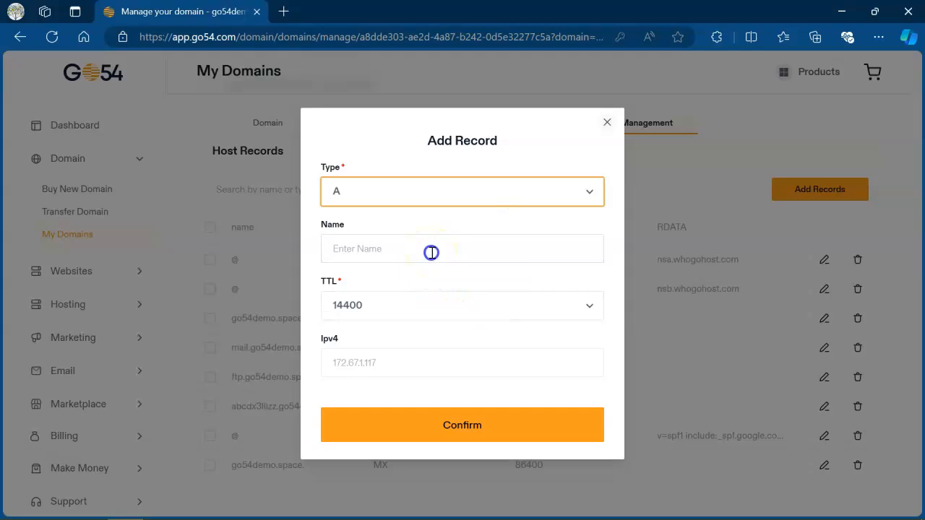
text(@)
click(310, 289)
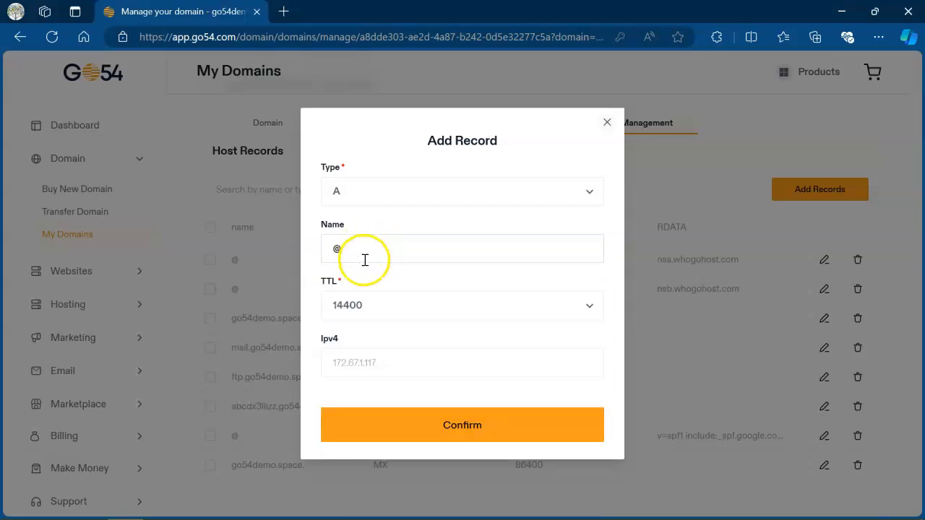
click(358, 373)
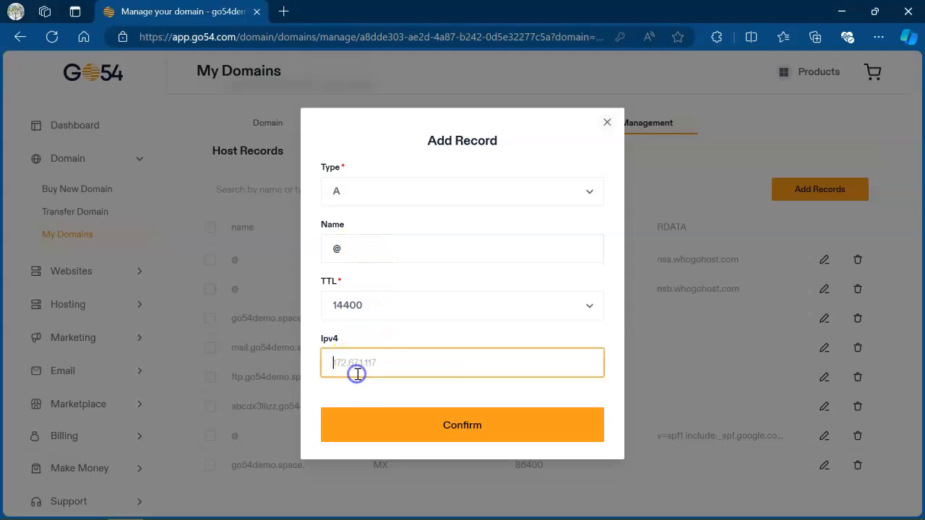
text(174.129.25.170)
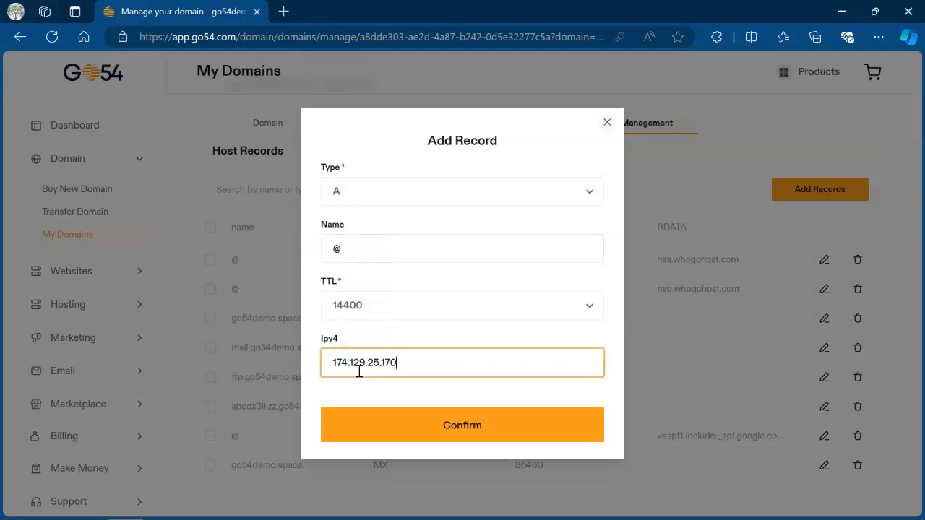
click(436, 425)
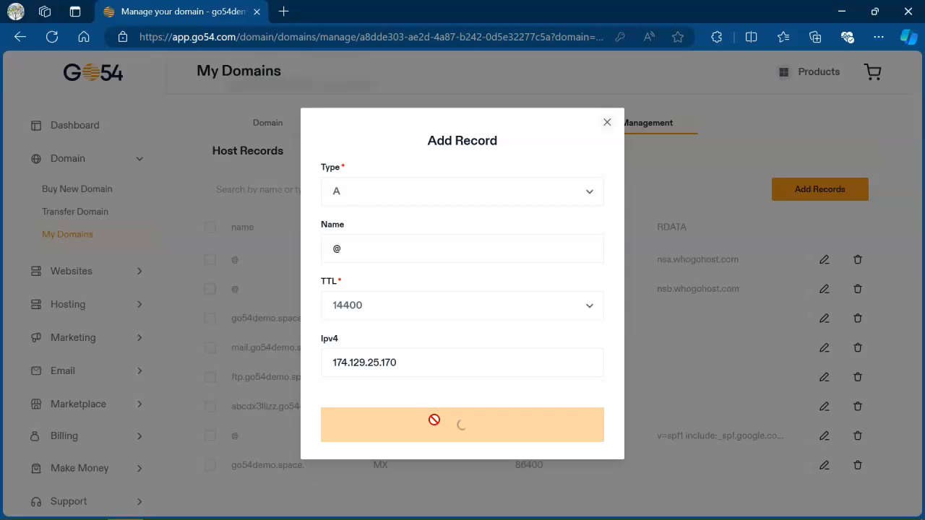
click(427, 411)
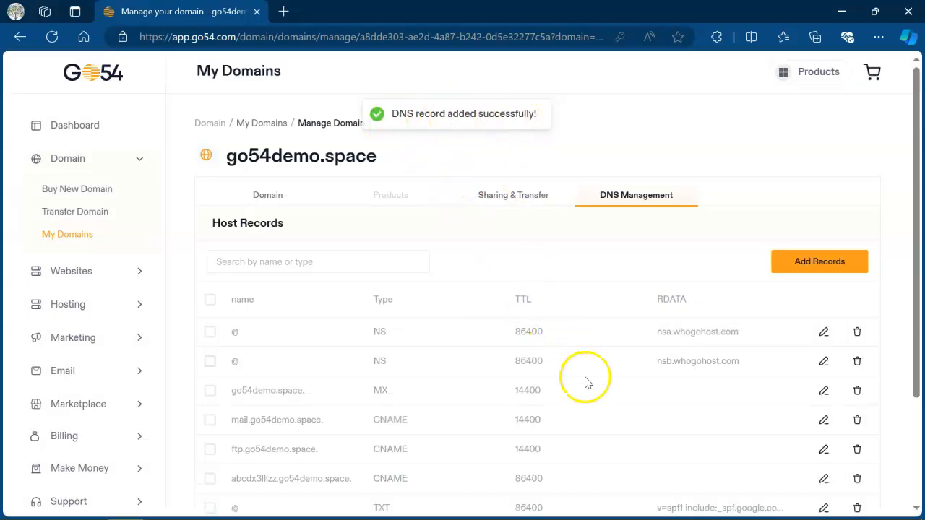
Add a CNAME record named www pointing to ghs.google.com.
scroll(589, 390, down, 2)
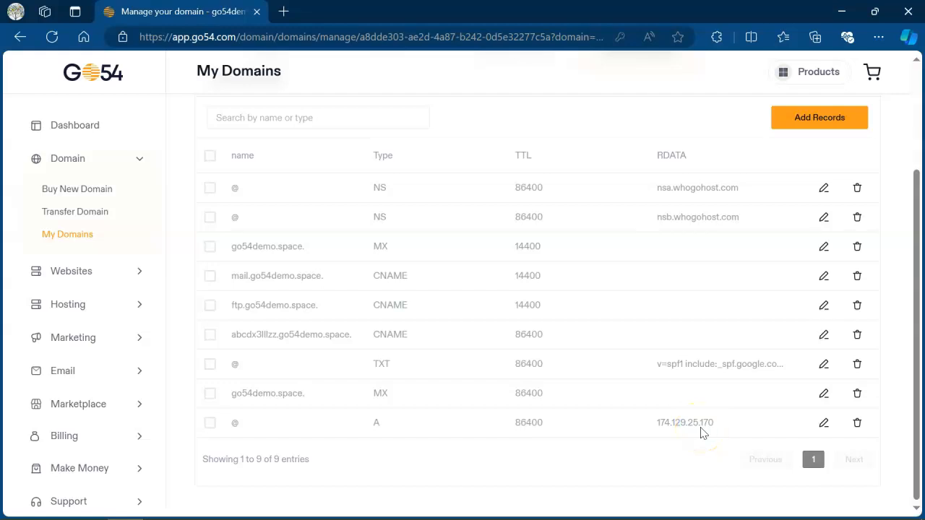
scroll(683, 426, up, 1)
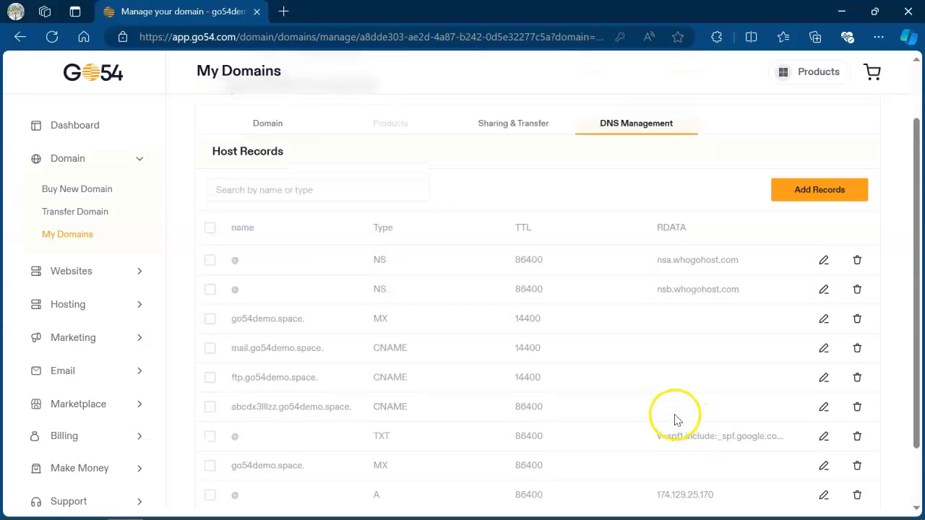
scroll(607, 362, down, 1)
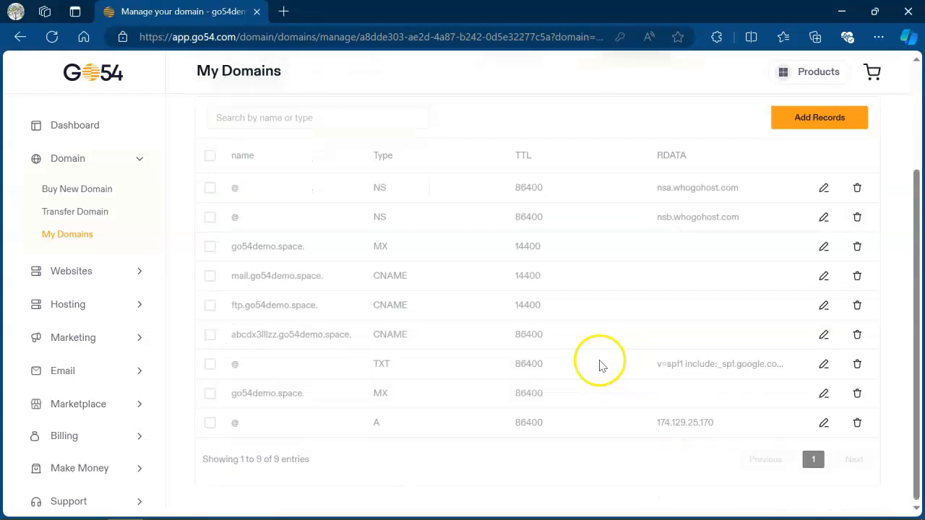
scroll(694, 290, up, 1)
click(792, 194)
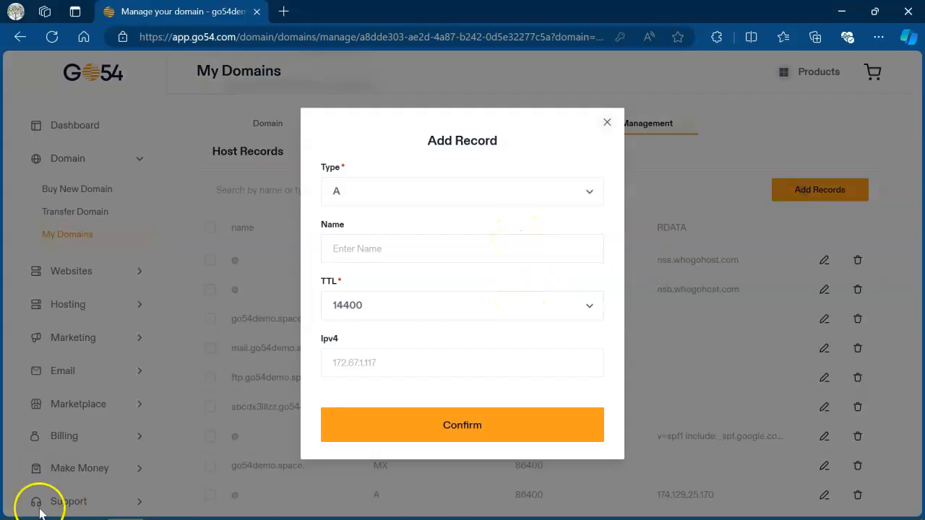
click(394, 191)
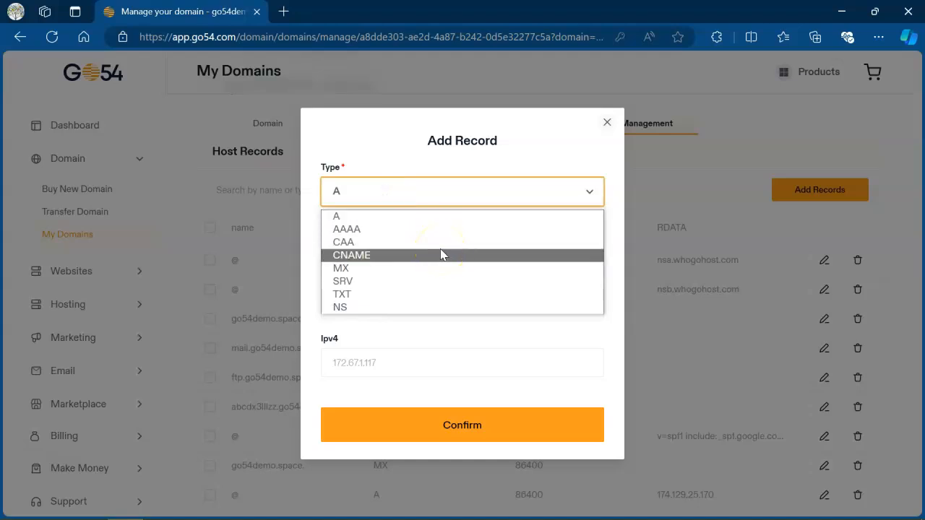
click(442, 255)
click(405, 250)
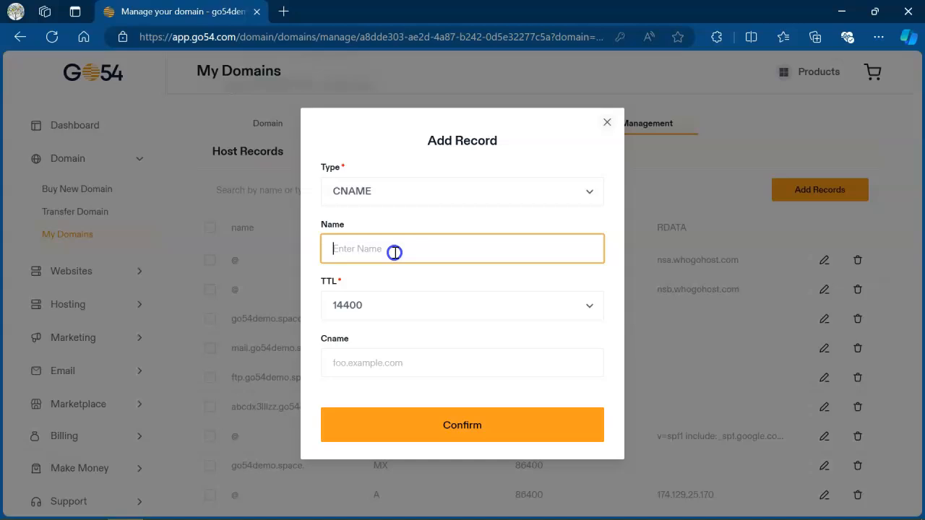
text(www)
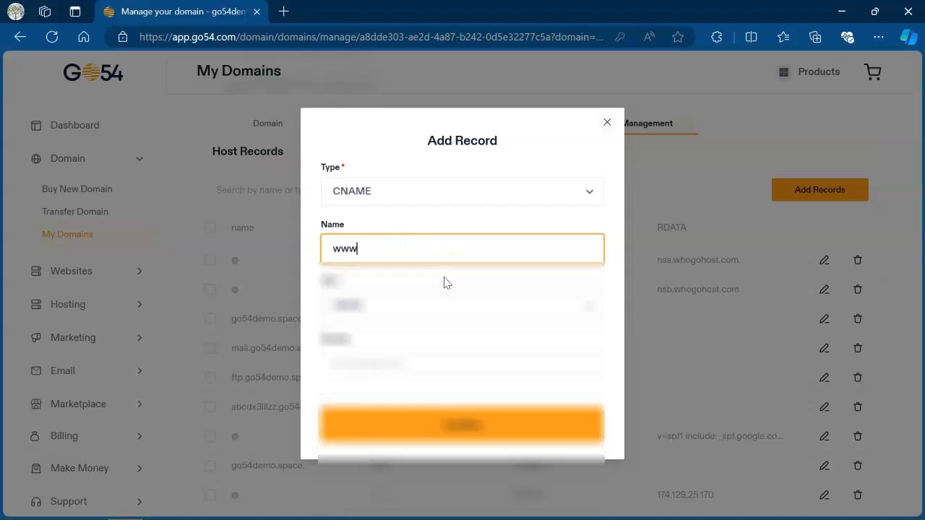
click(393, 363)
text(ghs.google)
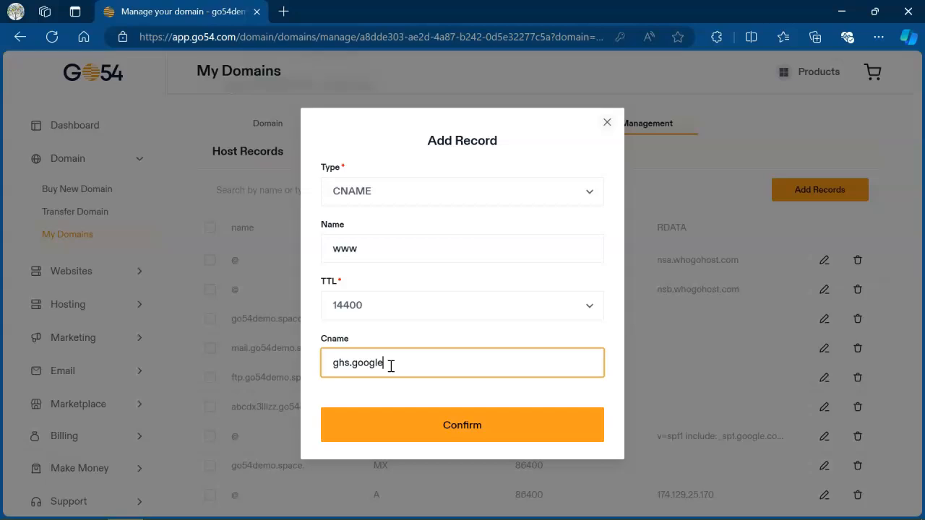
text(.com)
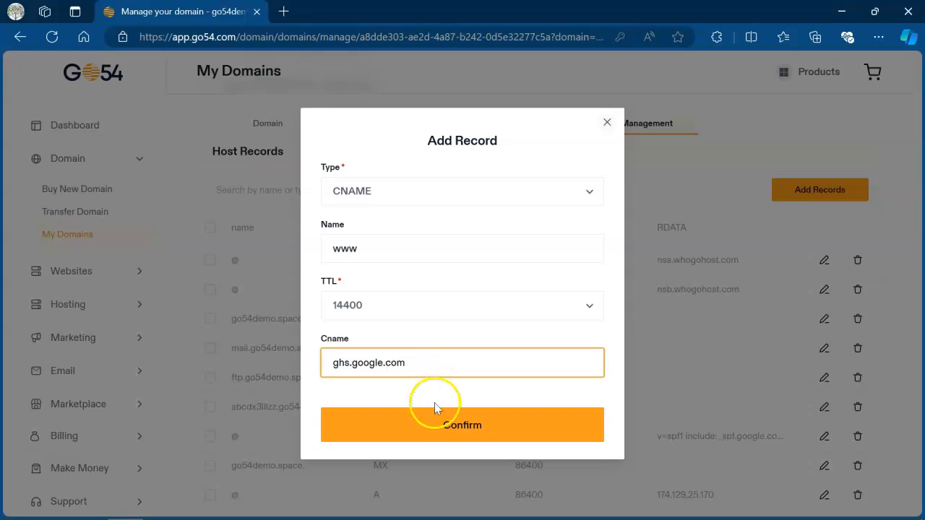
click(432, 423)
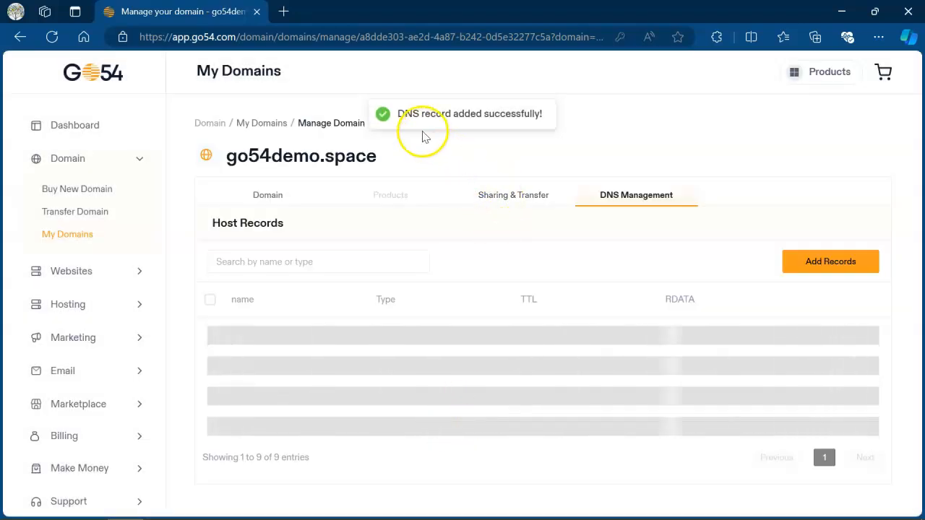
scroll(608, 296, down, 3)
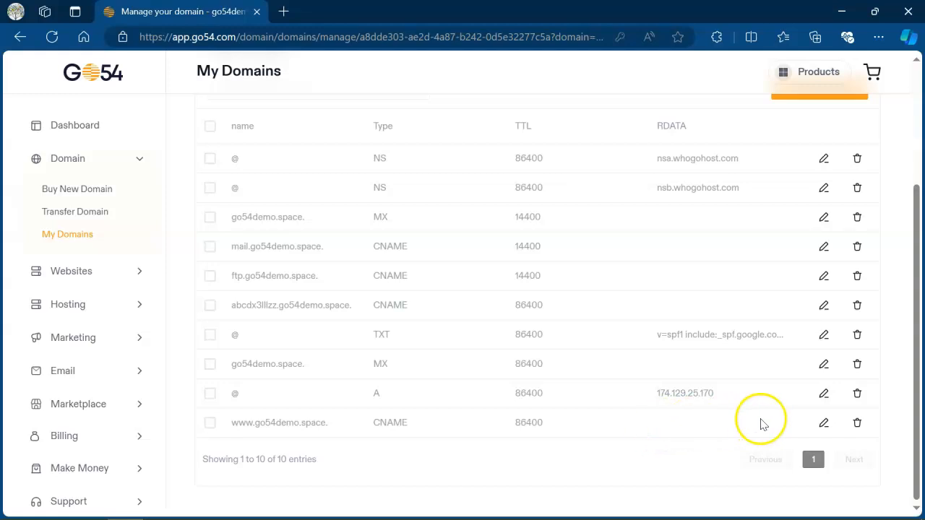
click(824, 425)
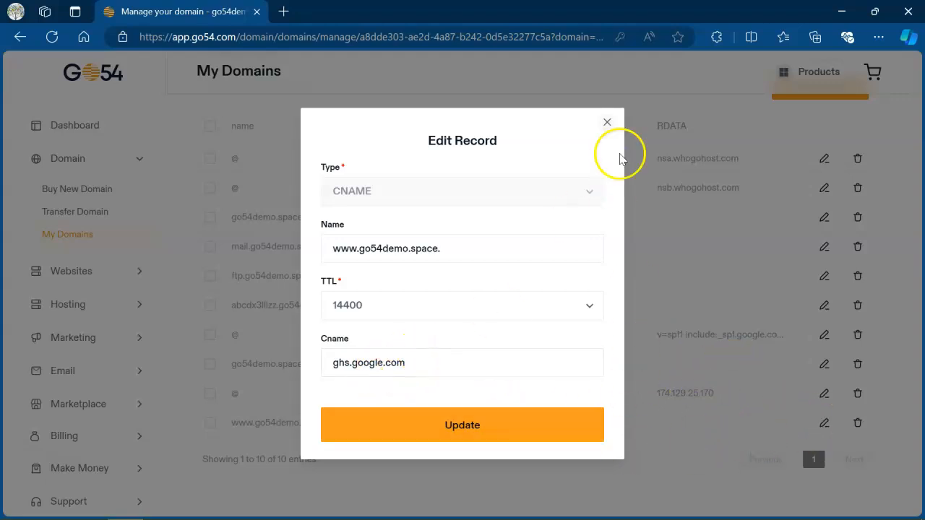
click(608, 123)
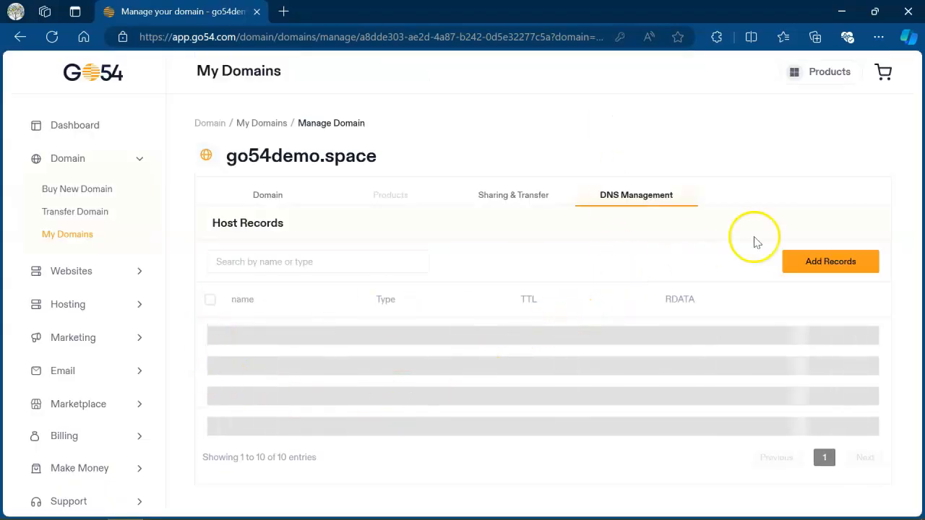
Add an MX record named @ with TTL 14400, preference 1 and exchange smtp.google.com.
click(842, 265)
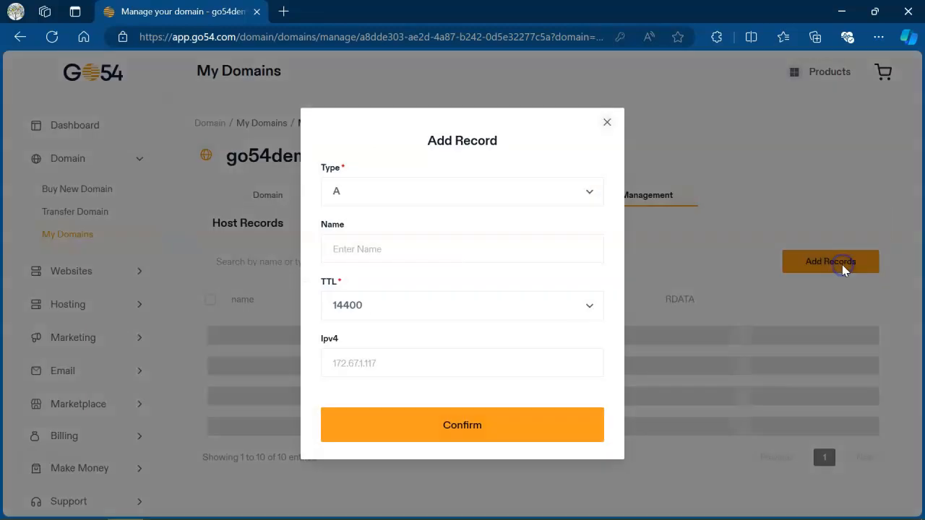
click(504, 198)
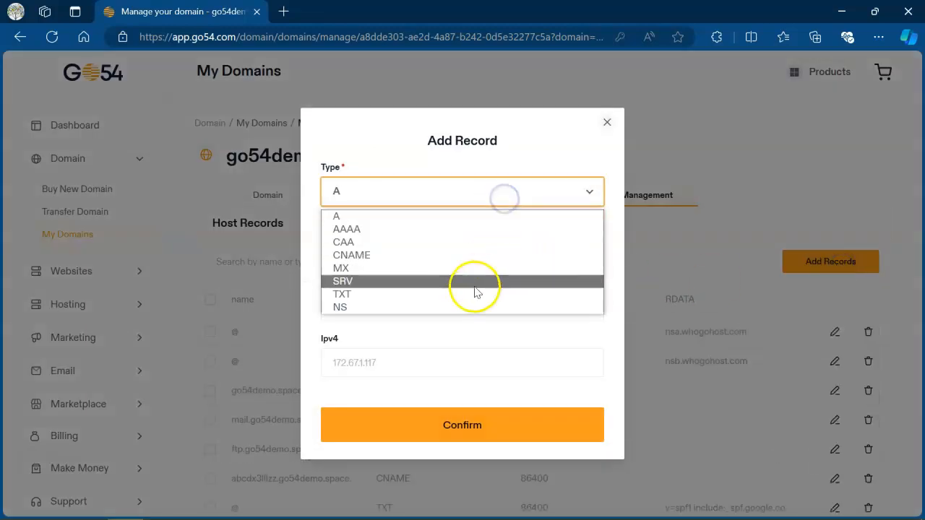
click(474, 273)
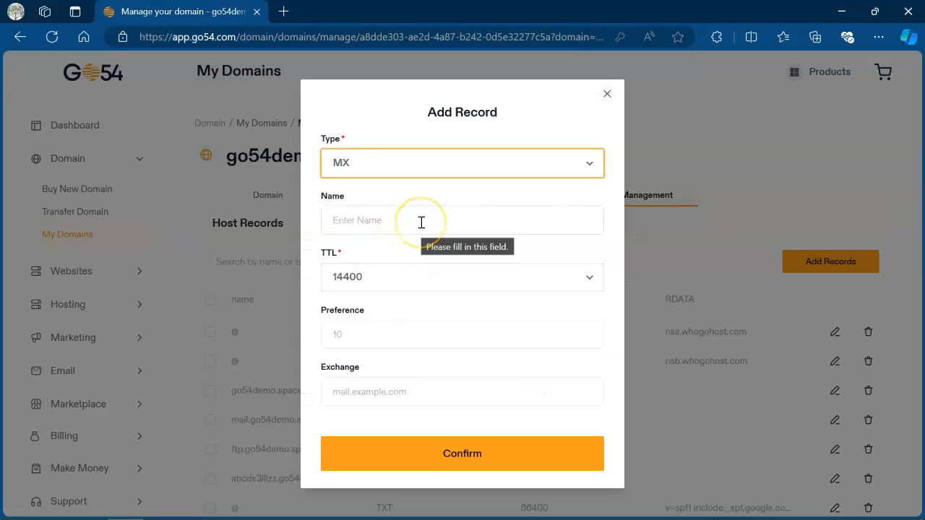
click(422, 221)
text(@)
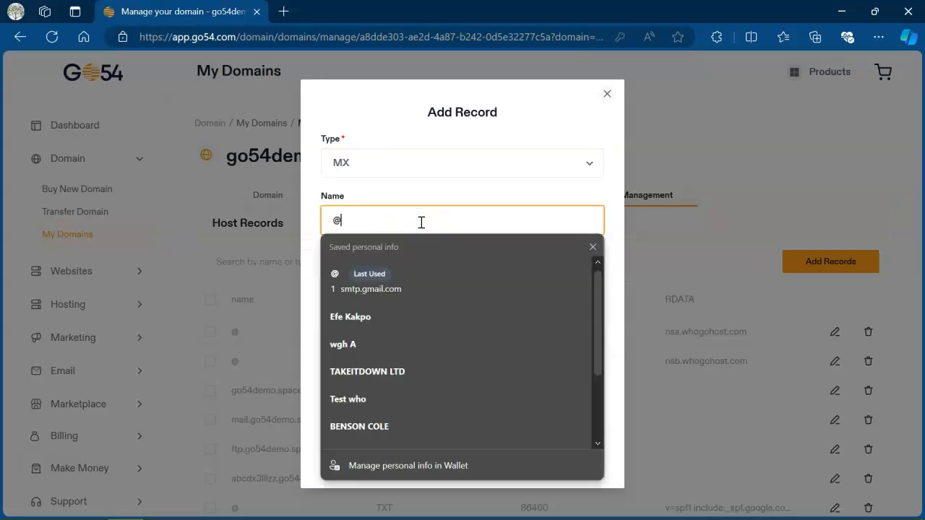
click(314, 268)
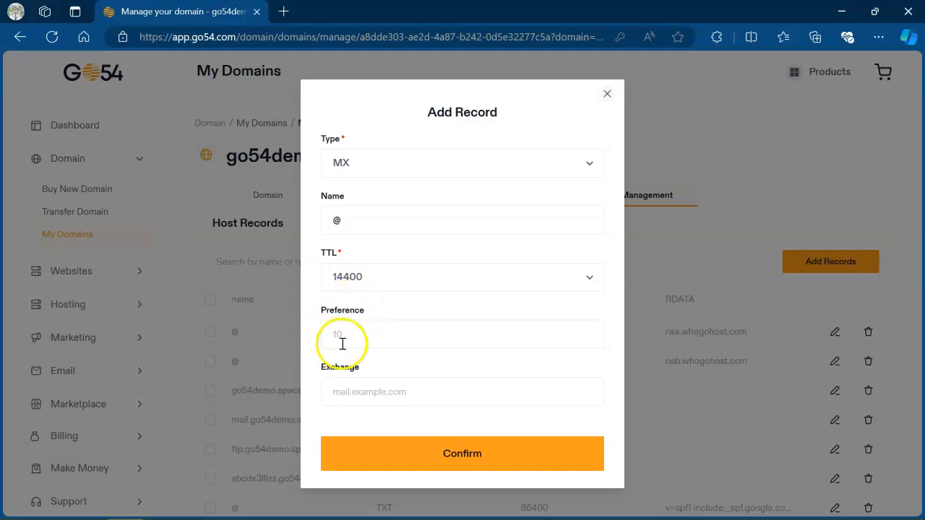
click(368, 339)
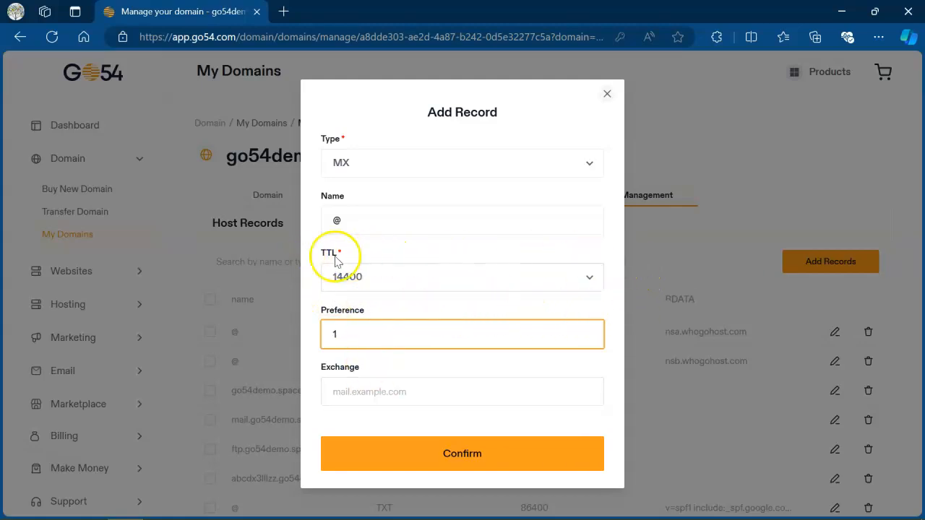
click(366, 396)
text(smtp.google.com)
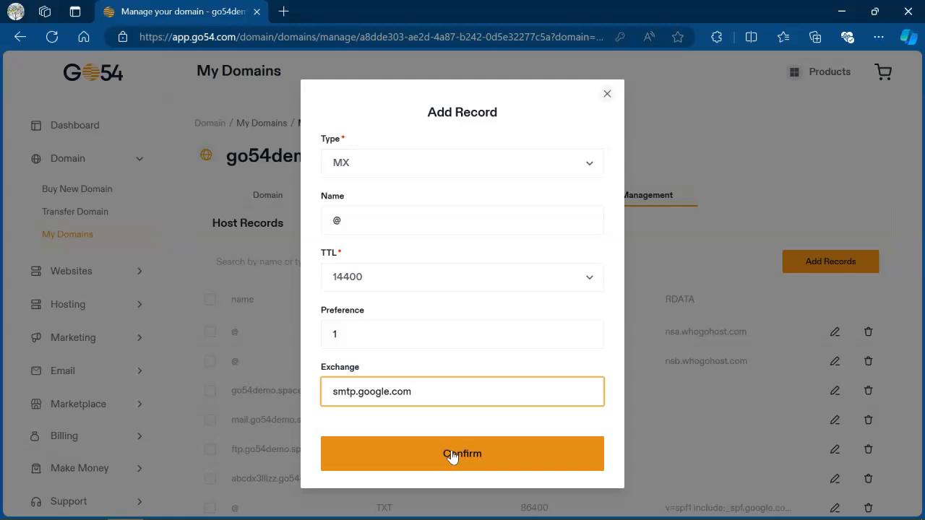
click(452, 455)
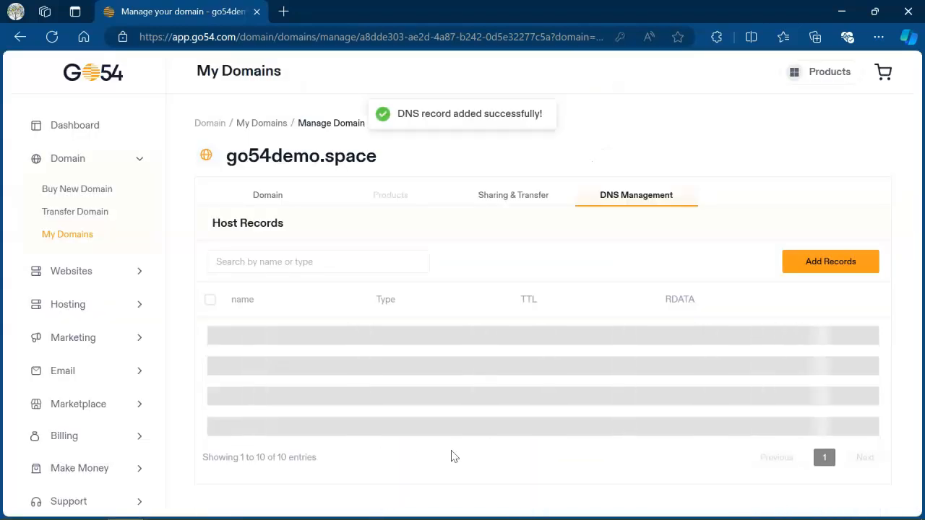
View the details of the go54demo.space MX record with TTL 86400 and close them without changes.
scroll(516, 403, down, 3)
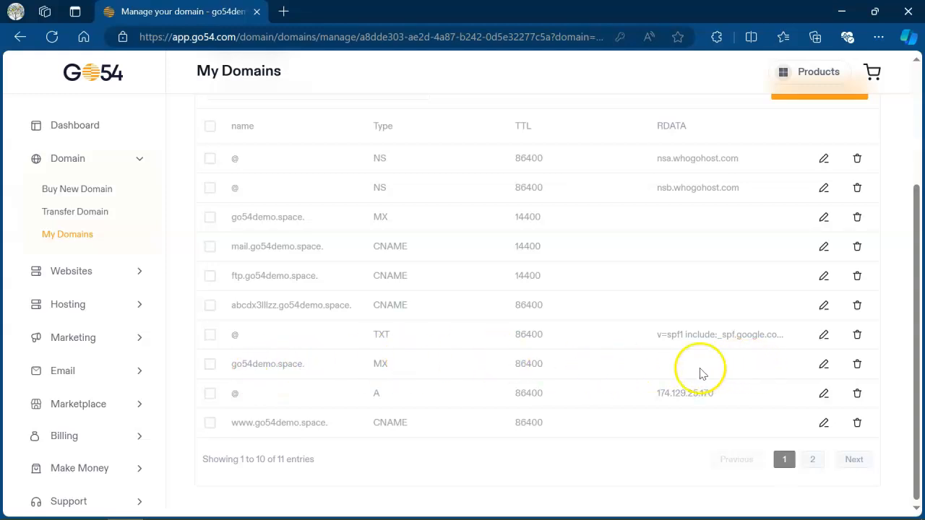
click(824, 365)
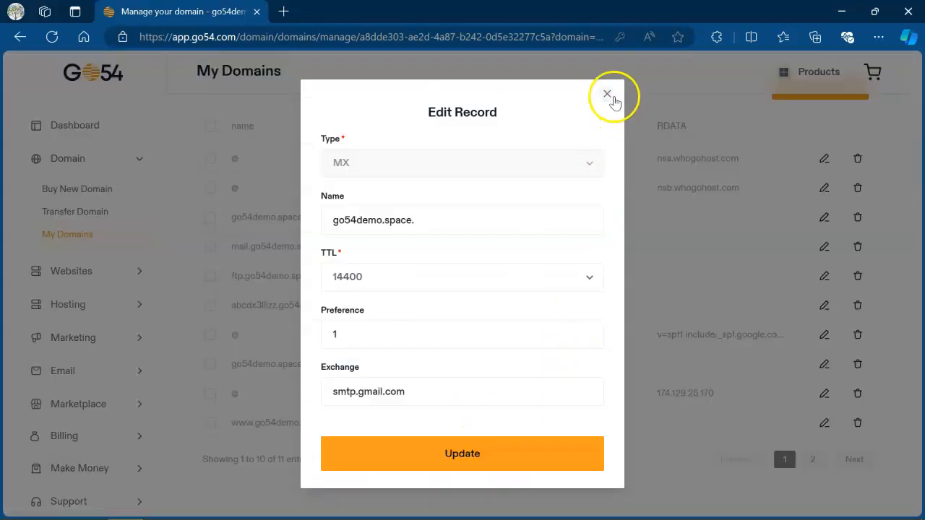
click(607, 94)
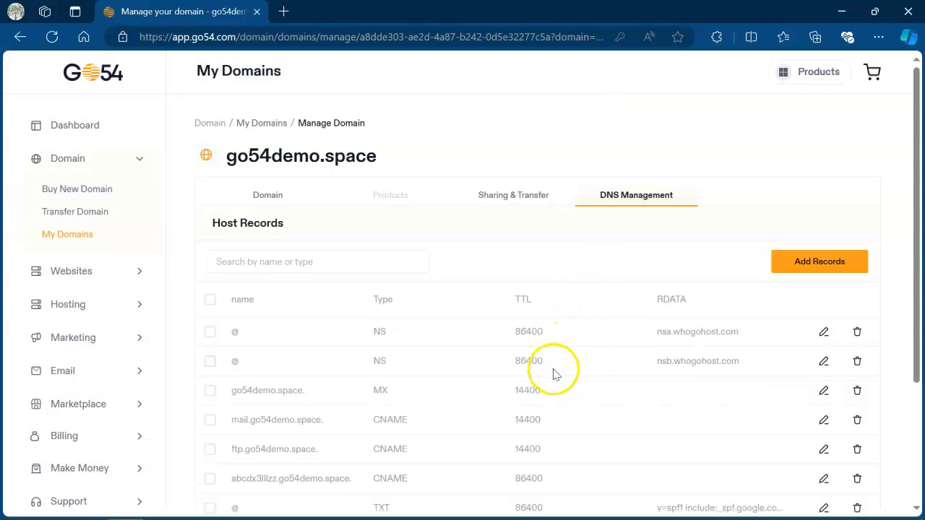
scroll(556, 372, down, 2)
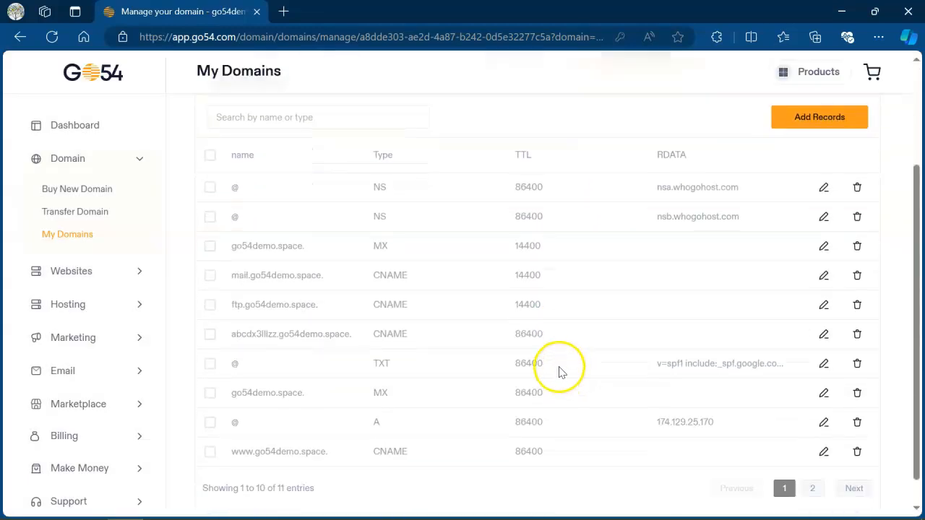